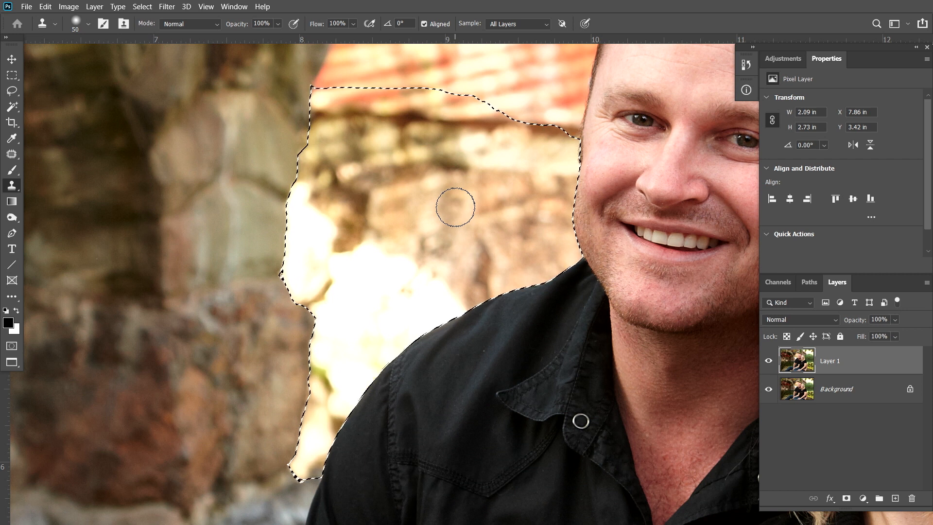
Hide the selection outline and clone stone texture over the blown-out patch where the wall meets the man's shoulder
key("ctrl+h")
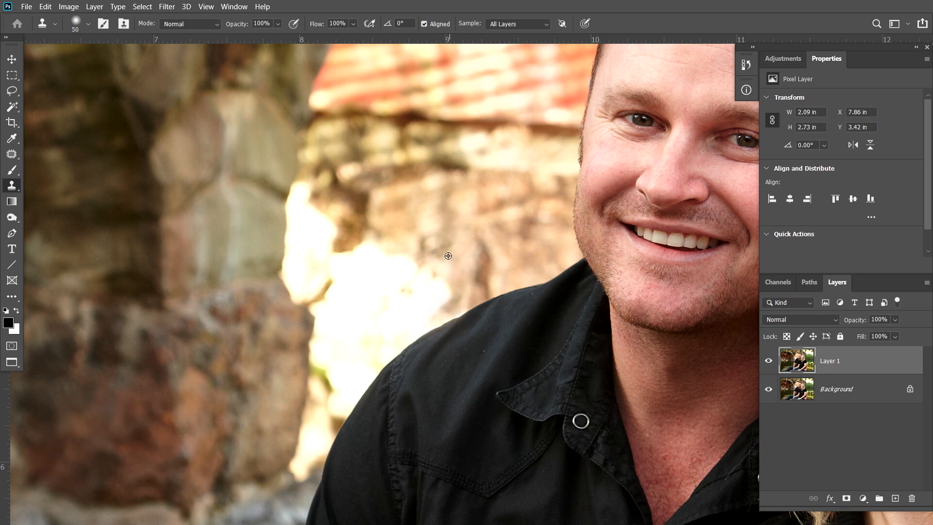
left_click(427, 210, "alt")
left_click(432, 292)
left_click(440, 311)
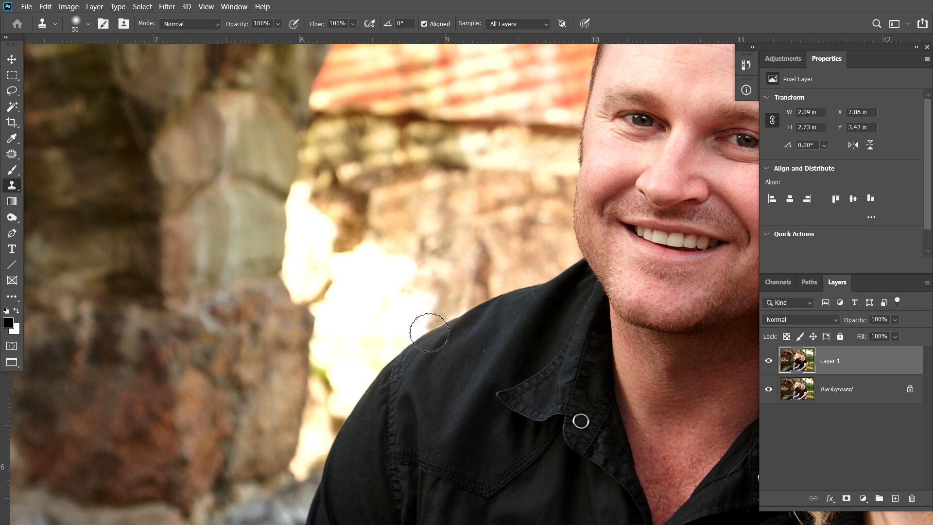
left_click(464, 214, "alt")
left_click(423, 314)
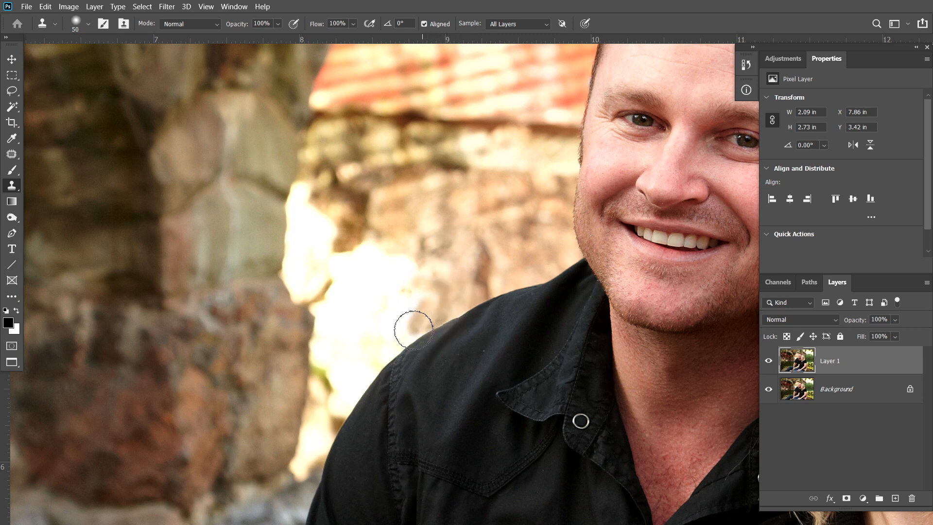
Clone more sampled stone texture down along the shoulder's edge over the remaining white highlight
left_click(527, 228, "alt")
mouse_move(436, 309)
left_mouse_down()
mouse_move(407, 326)
mouse_move(383, 361)
left_mouse_up()
left_click(378, 294, "alt")
left_click(384, 335)
left_click(396, 227, "alt")
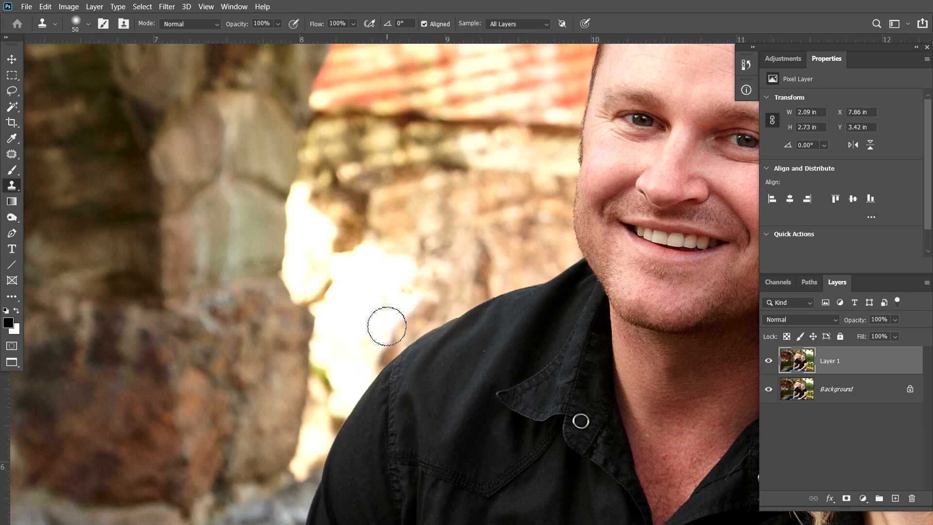
left_click_drag(387, 324, 380, 353)
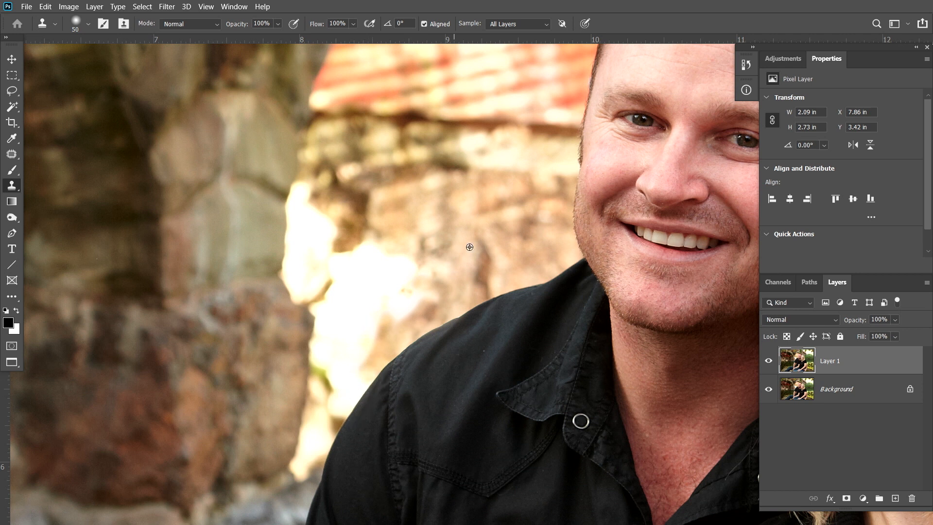
Enlarge the clone brush to size 80 and cover the large white highlight in the middle of the wall with stone texture
key("bracketright")
key("bracketright")
key("bracketright")
left_click(491, 213)
key("ctrl+z")
left_click(510, 188, "alt")
mouse_move(366, 246)
left_mouse_down()
mouse_move(391, 262)
mouse_move(389, 273)
mouse_move(335, 306)
left_mouse_up()
left_click_drag(444, 265, 354, 301)
left_click(477, 218, "alt")
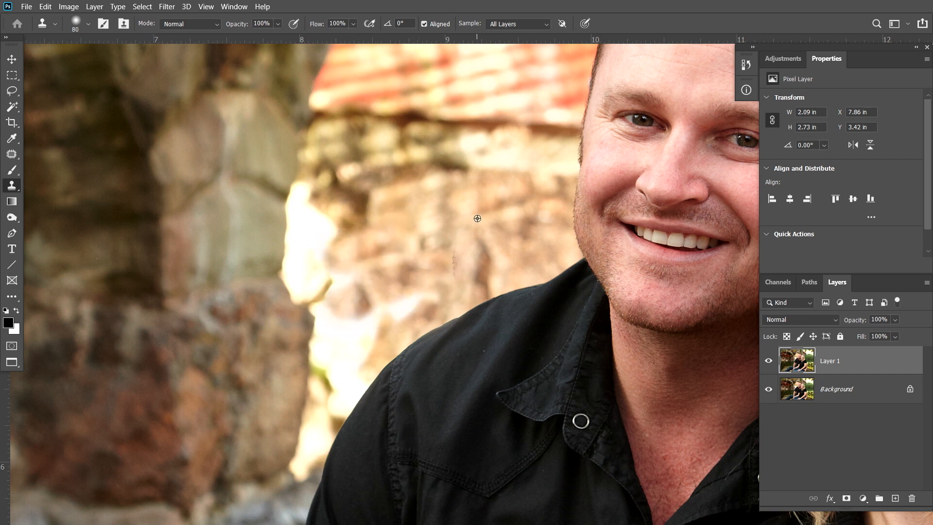
Clone fresh stone samples over the pale patches above the shoulder and down beside the man's upper arm
left_click(503, 204, "alt")
mouse_move(422, 272)
left_mouse_down()
mouse_move(424, 292)
mouse_move(359, 322)
left_mouse_up()
left_click(452, 202, "alt")
mouse_move(417, 256)
left_mouse_down()
mouse_move(397, 281)
mouse_move(430, 274)
left_mouse_up()
left_click(494, 193, "alt")
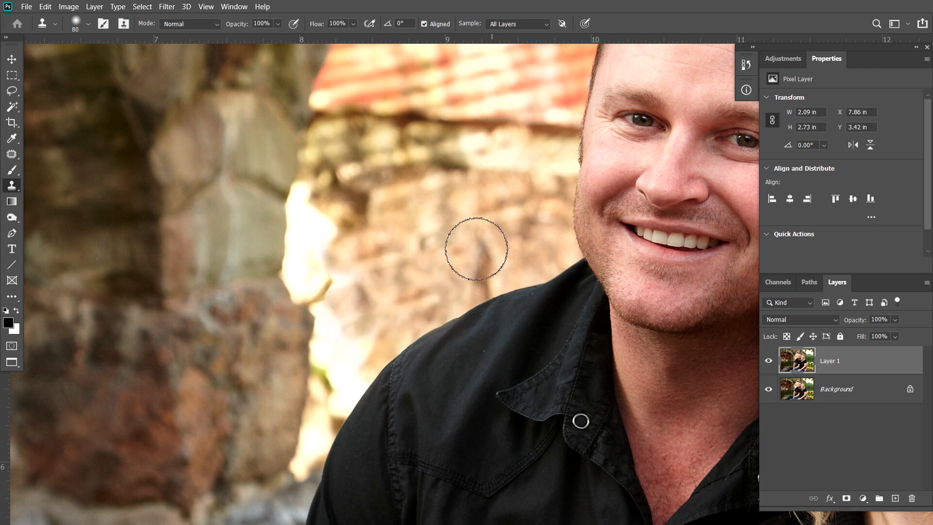
left_click_drag(364, 372, 330, 442)
Reduce the clone brush to size 40 and retouch the repeated dark spots in the stone above the shoulder
key("bracketleft")
key("bracketleft")
key("bracketleft")
key("bracketleft")
left_click(391, 290, "alt")
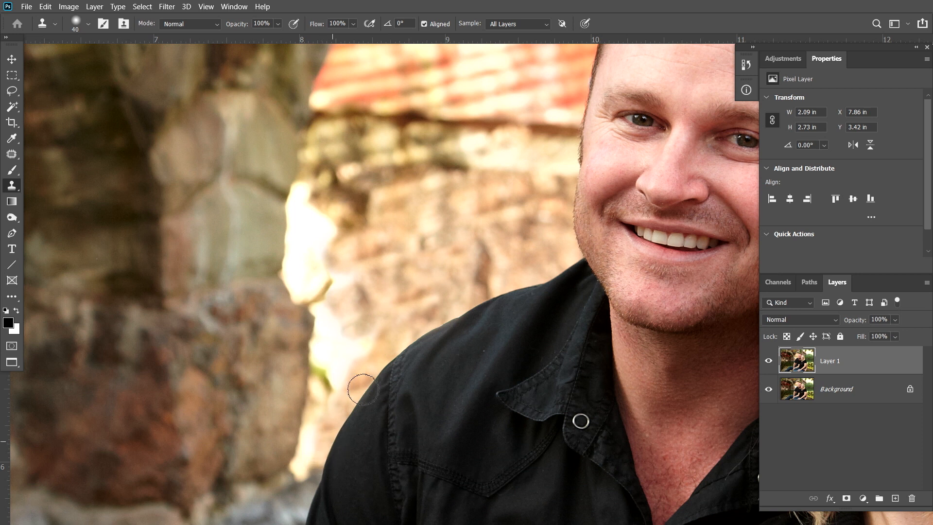
left_click(527, 251, "alt")
left_click(534, 278)
left_click(465, 231, "alt")
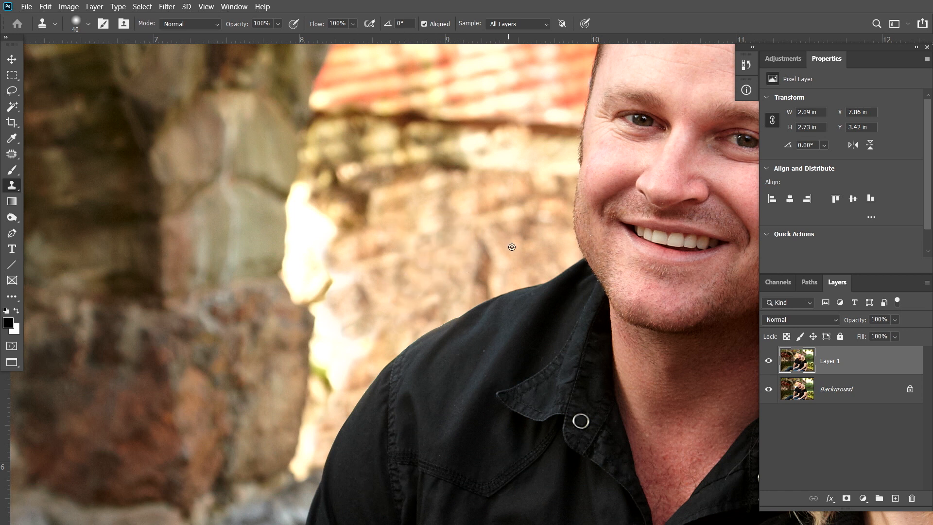
left_click(516, 271, "alt")
left_click(481, 294)
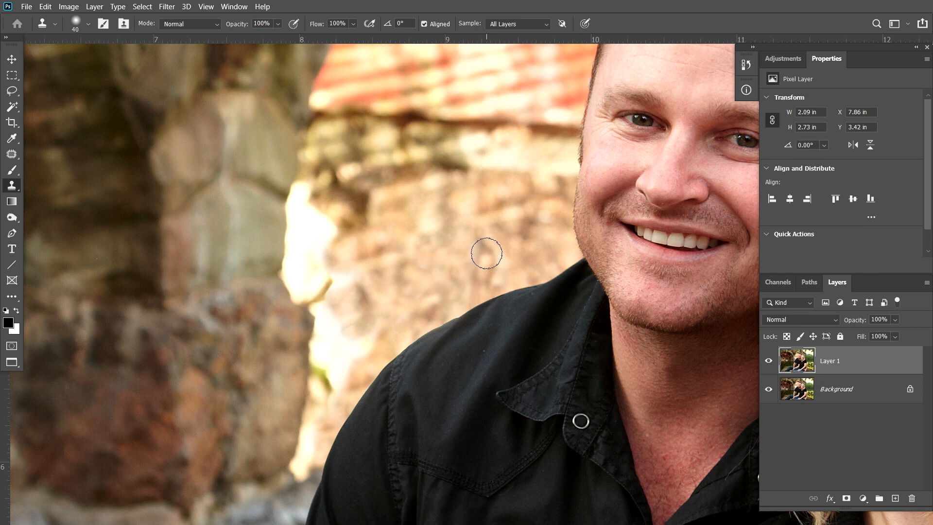
Set the clone brush to size 50 and show the selection outline around the wall again
key("bracketleft")
key("bracketright")
key("bracketright")
key("bracketright")
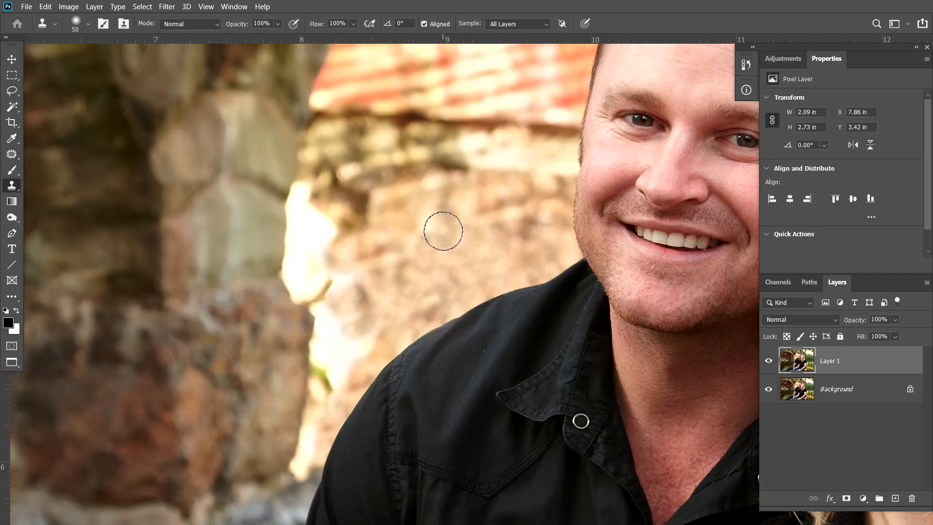
key("ctrl+h")
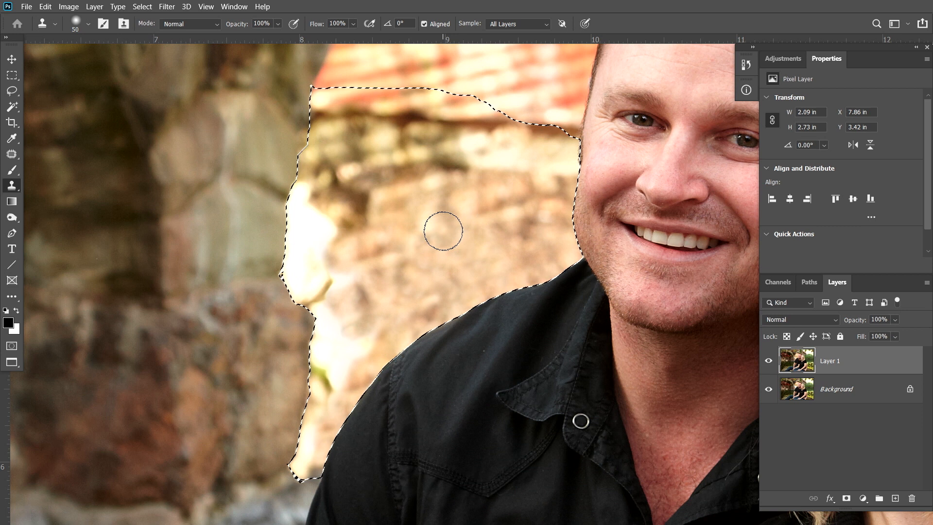
left_click(143, 6)
mouse_move(228, 168)
left_click(268, 212)
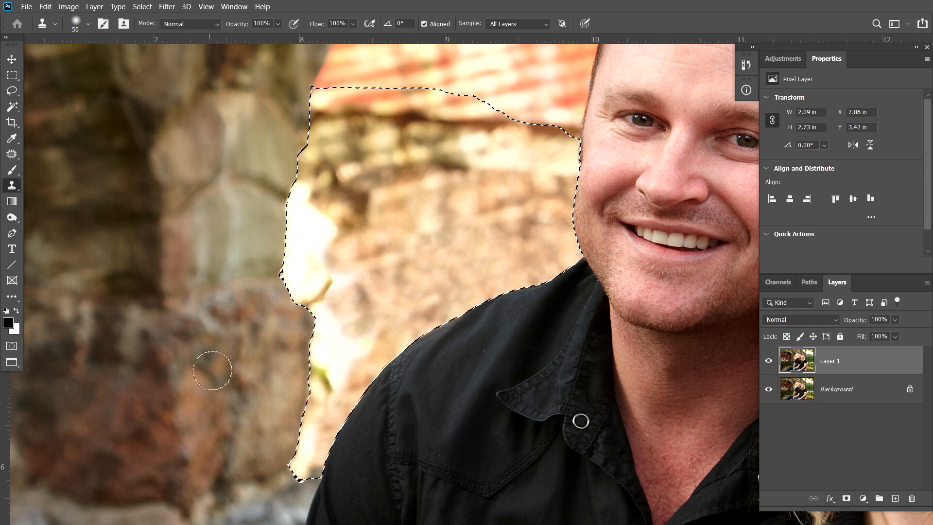
left_click(364, 383, "alt")
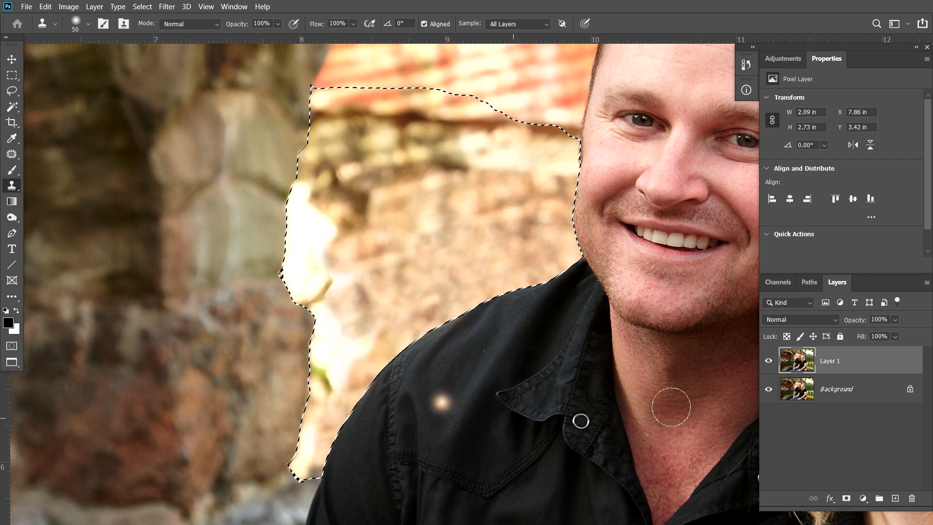
Add a layer mask to Layer 1 from the selection and open Gaussian Blur with the mask's edge in the preview
left_click(846, 498)
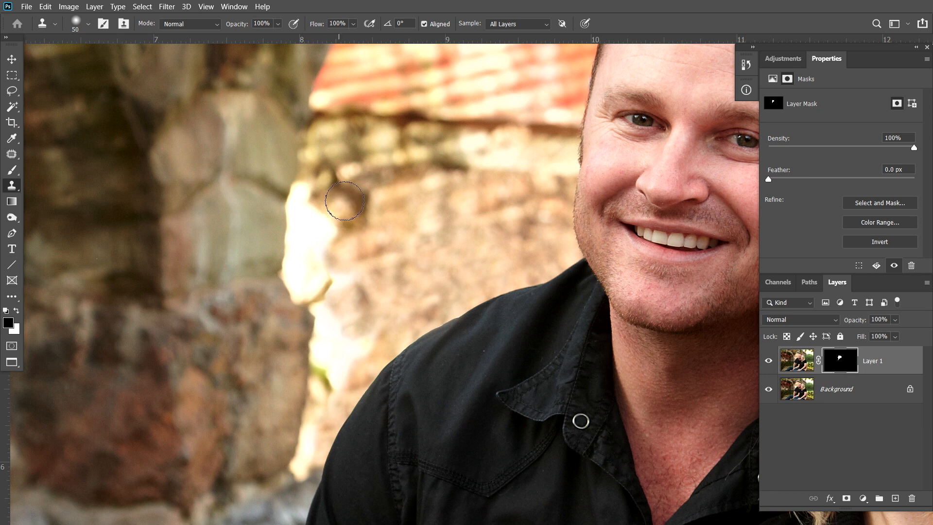
left_click_drag(339, 206, 370, 174)
left_click(164, 8)
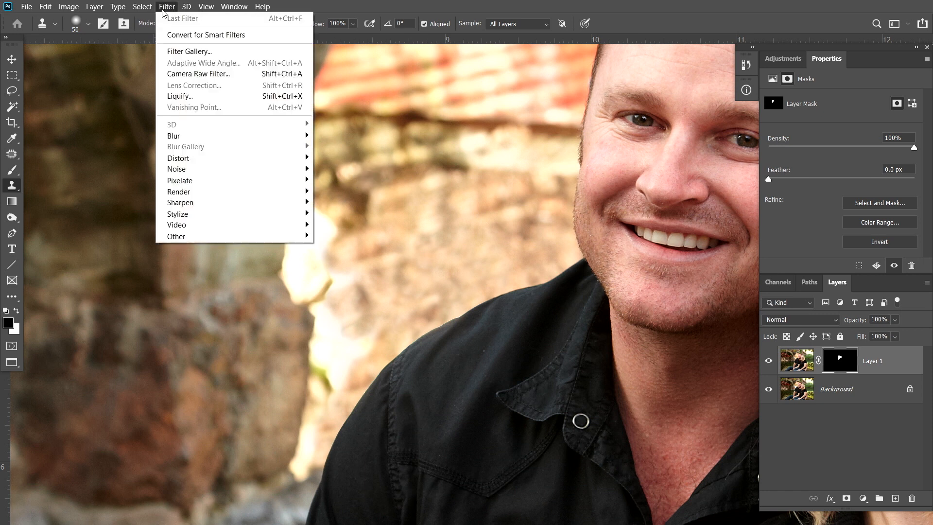
mouse_move(233, 136)
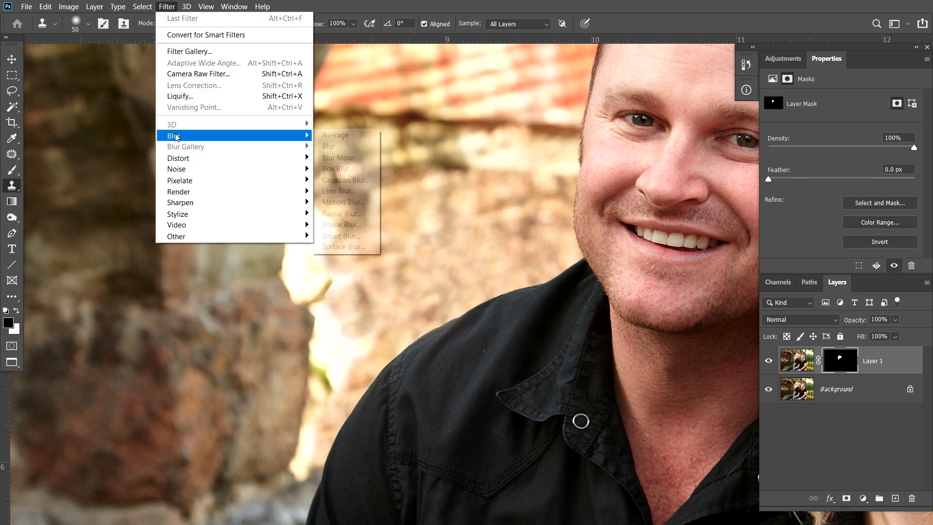
left_click(337, 183)
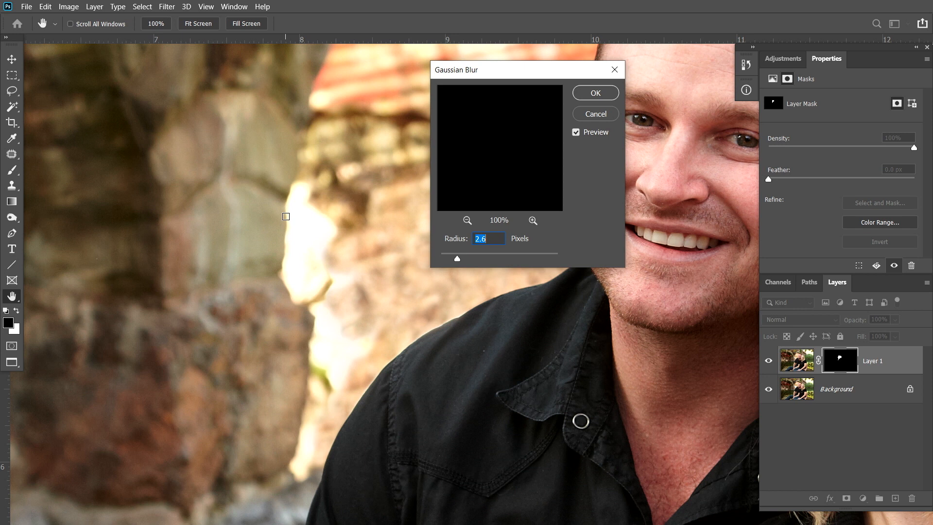
left_click(285, 216)
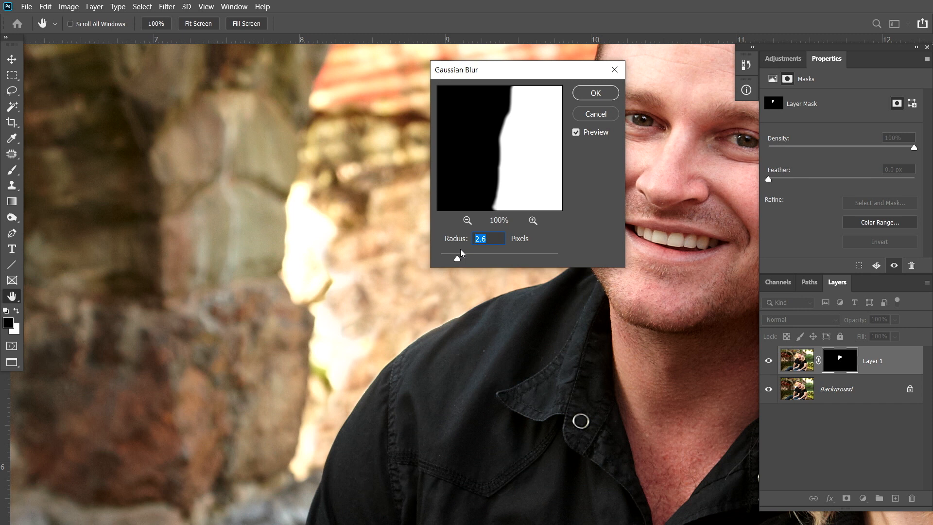
Preview the mask blur at radii of 1, 2, 5 and 10 pixels, and cancel the filter
type("1")
key("Tab")
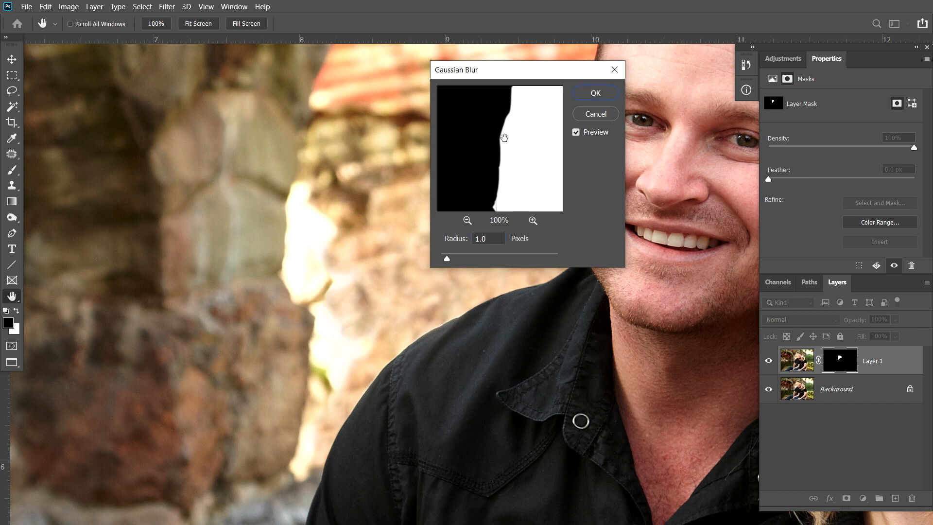
left_click_drag(488, 239, 453, 246)
type("2")
key("Tab")
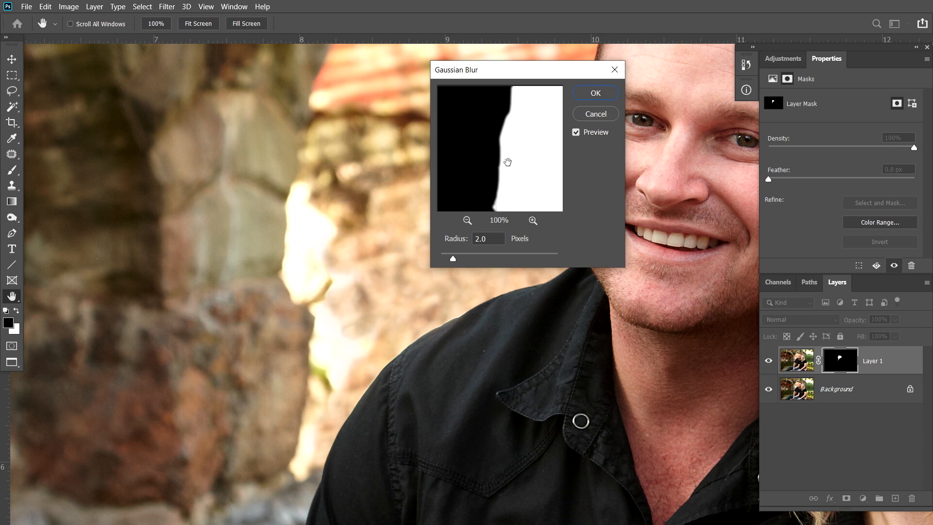
double_click(490, 238)
type("5")
key("Tab")
double_click(489, 238)
type("10")
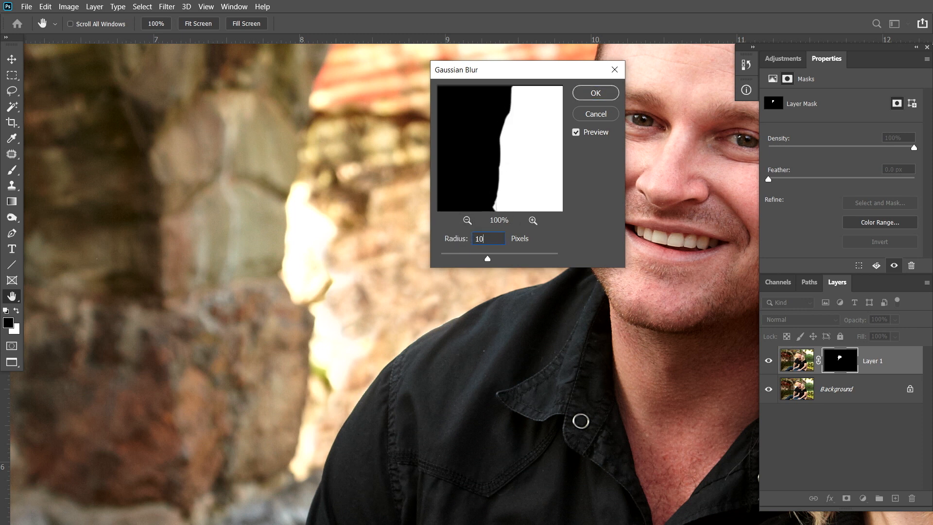
key("Tab")
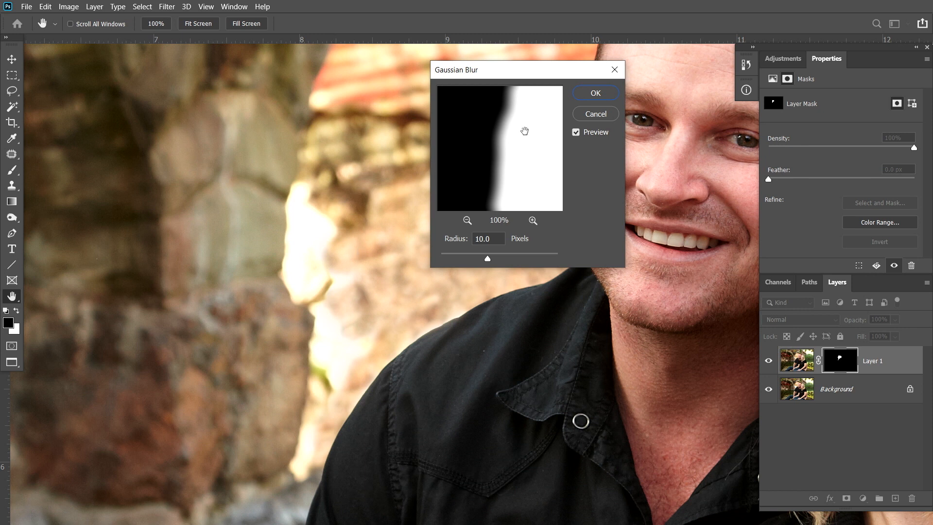
left_click(596, 114)
key("s")
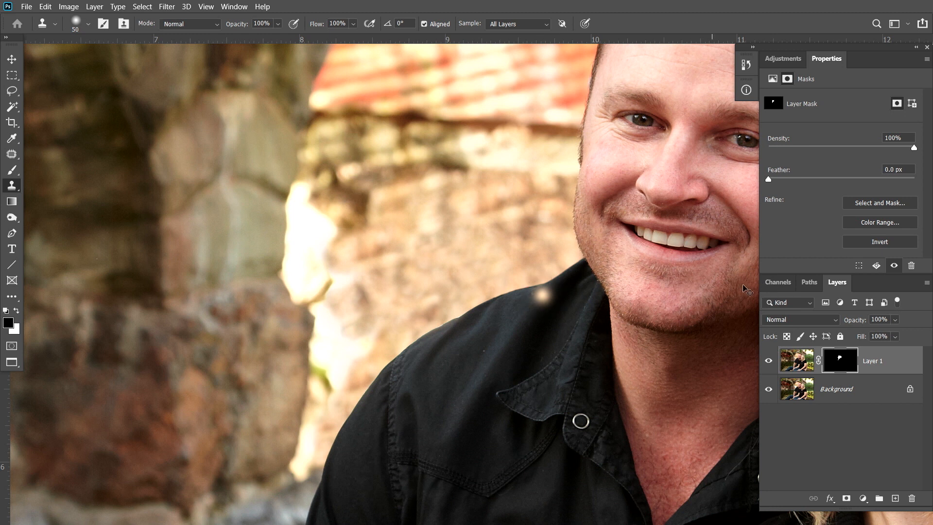
key("ctrl+z")
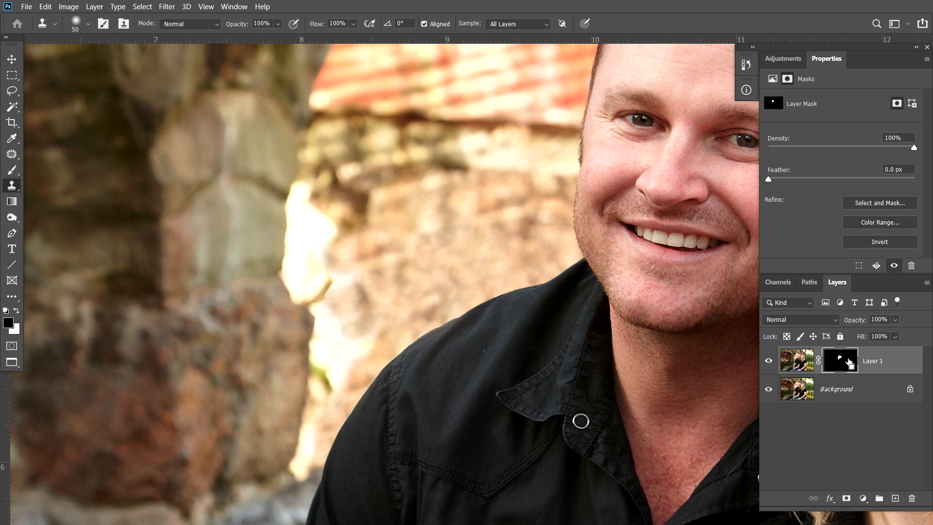
Load Layer 1's mask as a selection and delete the mask without applying it
left_click(849, 362, "ctrl")
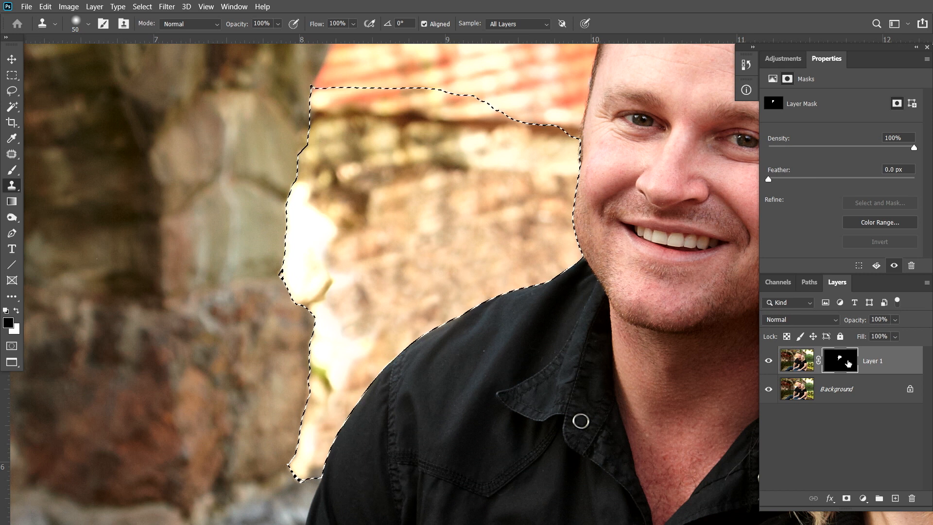
left_click_drag(848, 364, 915, 504)
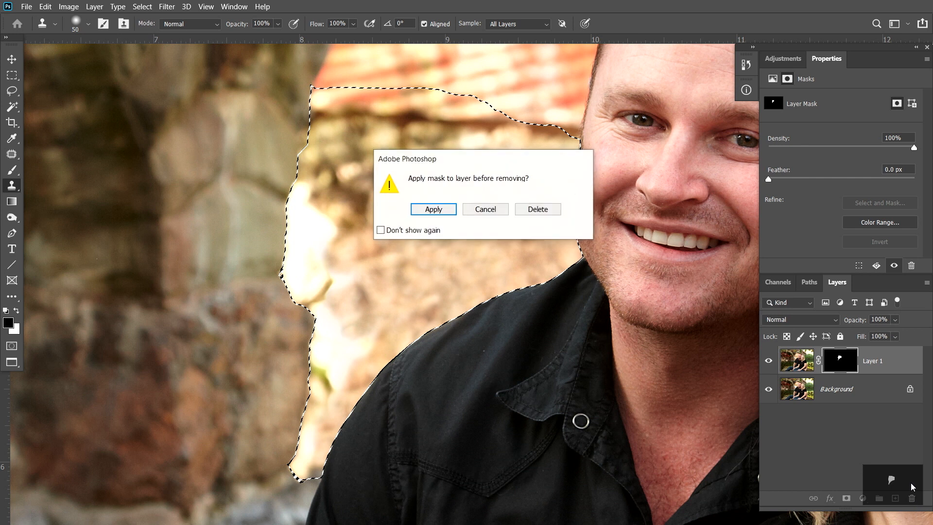
left_click(553, 213)
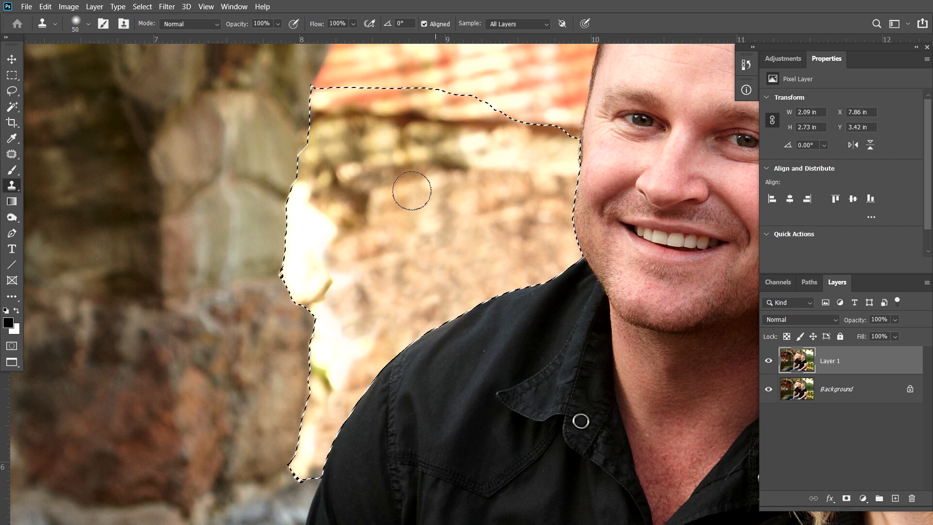
Feather the wall selection by 10 pixels
left_click(142, 7)
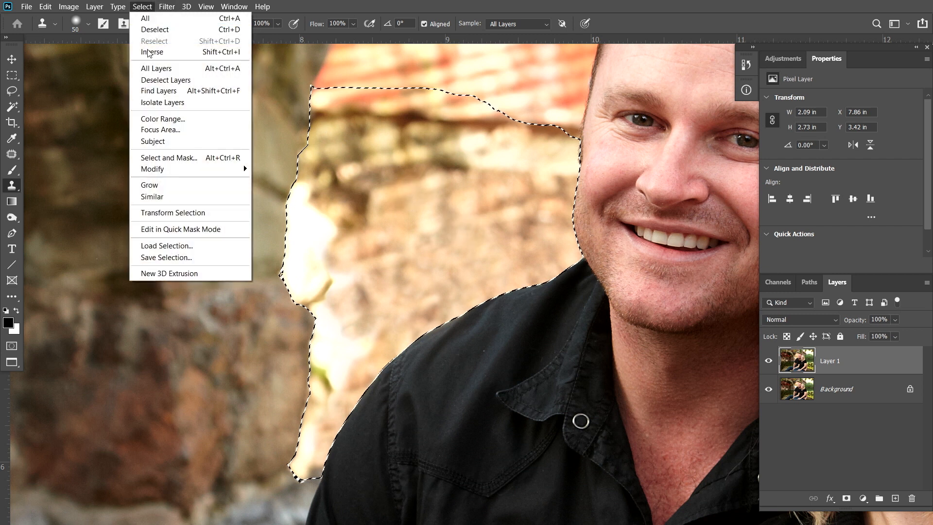
mouse_move(179, 169)
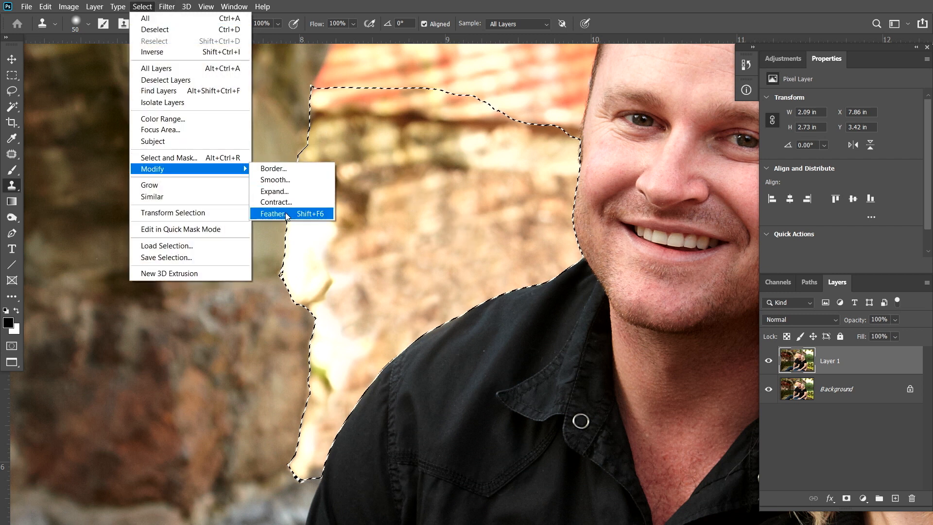
left_click(284, 212)
type("10")
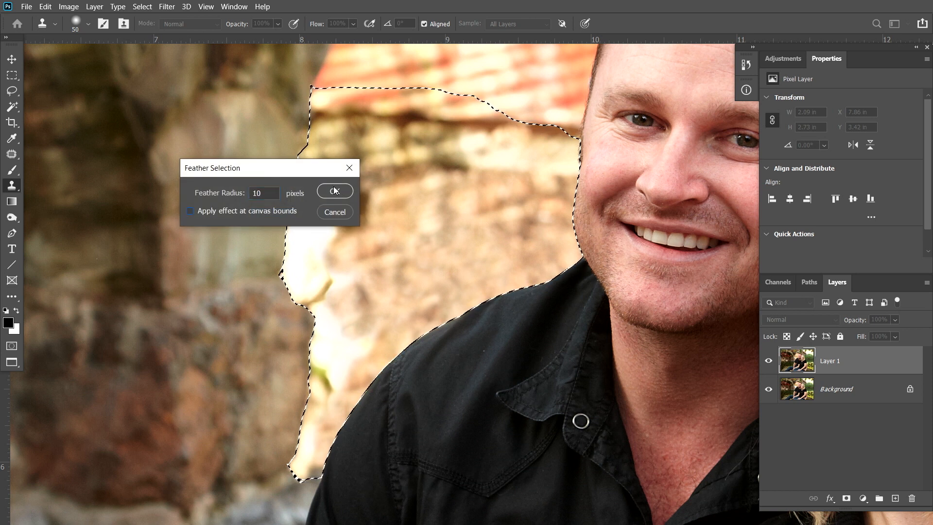
left_click(334, 191)
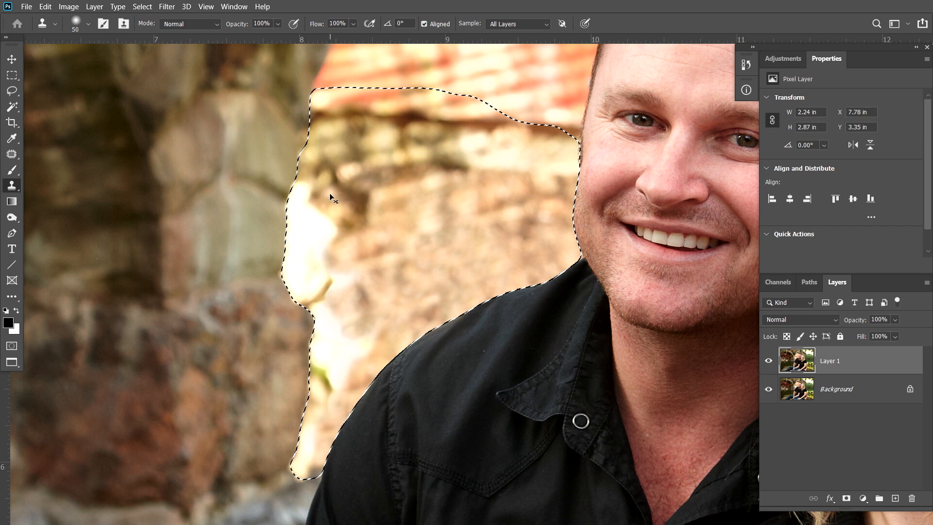
Hide the selection outline and, with the clone brush at size 90, clone stone texture over the white highlight along the wall's left edge
key("ctrl+h")
key("bracketright")
key("bracketright")
key("bracketright")
key("bracketright")
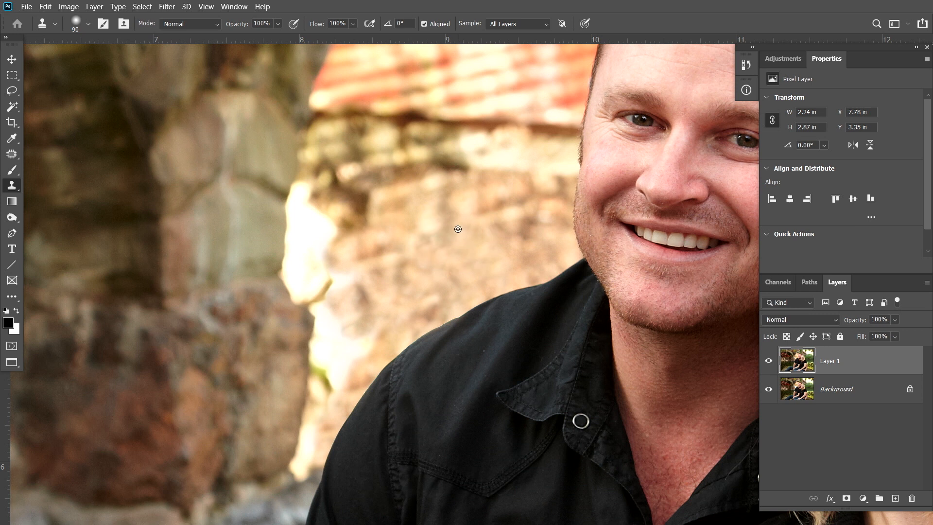
left_click(438, 222, "alt")
mouse_move(323, 258)
left_mouse_down()
mouse_move(299, 267)
mouse_move(303, 182)
mouse_move(297, 247)
mouse_move(312, 239)
mouse_move(296, 287)
mouse_move(307, 289)
mouse_move(304, 308)
mouse_move(350, 283)
mouse_move(340, 279)
mouse_move(341, 232)
mouse_move(310, 231)
left_mouse_up()
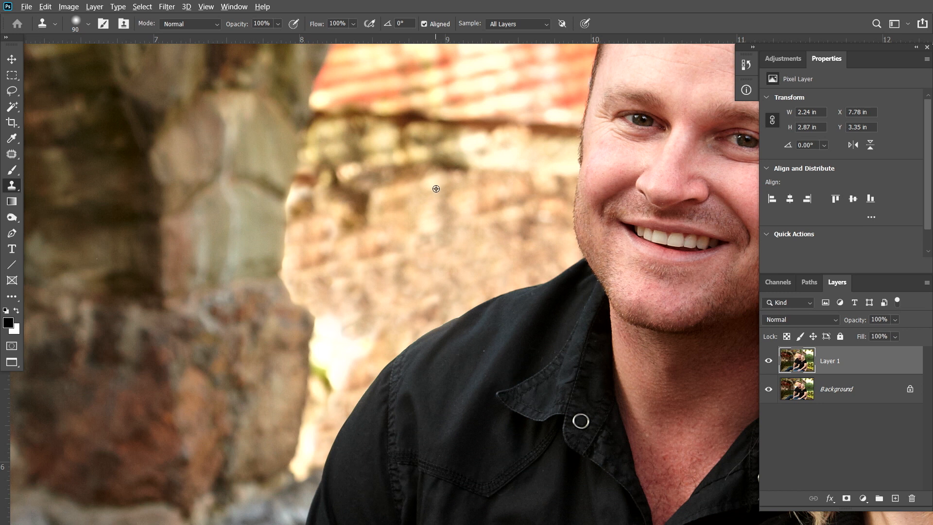
Clone stone texture over the bright patch below the roof and the white highlights between the man's shoulder and the dark stones
left_click(394, 183, "alt")
mouse_move(453, 162)
left_mouse_down()
mouse_move(494, 144)
mouse_move(455, 165)
left_mouse_up()
left_click(495, 204, "alt")
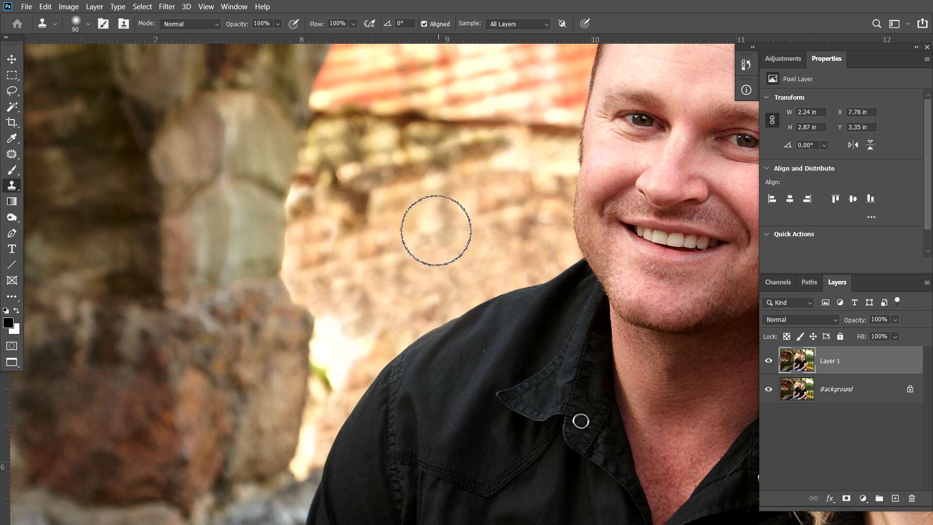
mouse_move(346, 329)
left_mouse_down()
mouse_move(322, 336)
mouse_move(349, 325)
left_mouse_up()
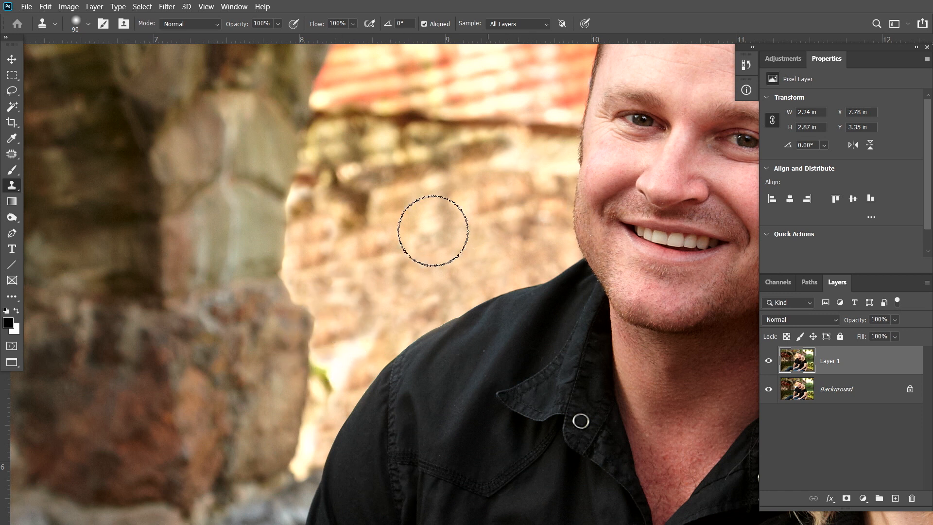
left_click(501, 216, "alt")
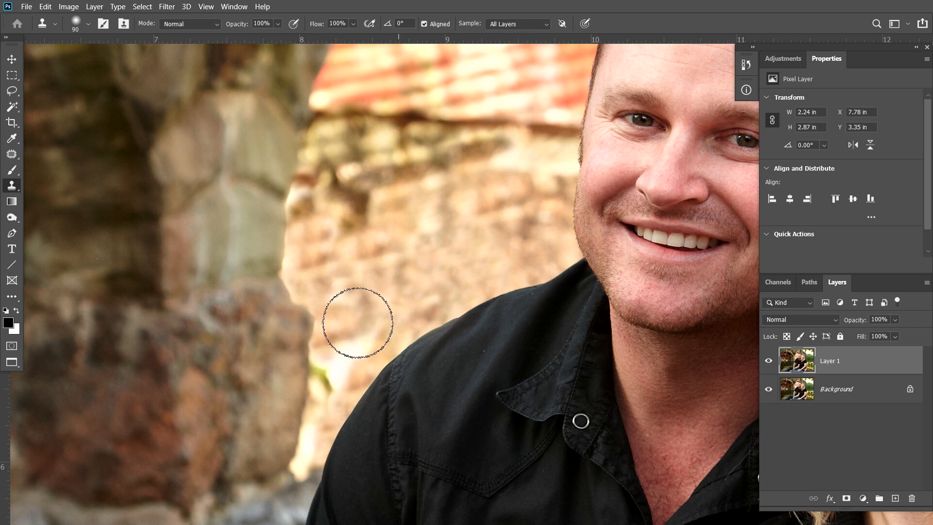
mouse_move(352, 354)
left_mouse_down()
mouse_move(342, 364)
mouse_move(360, 334)
mouse_move(318, 376)
mouse_move(362, 329)
left_mouse_up()
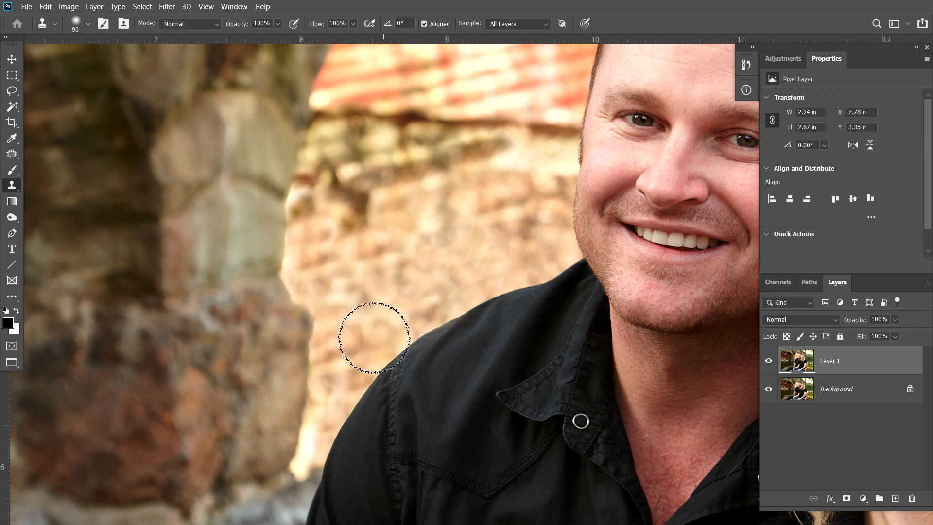
left_click_drag(304, 437, 294, 464)
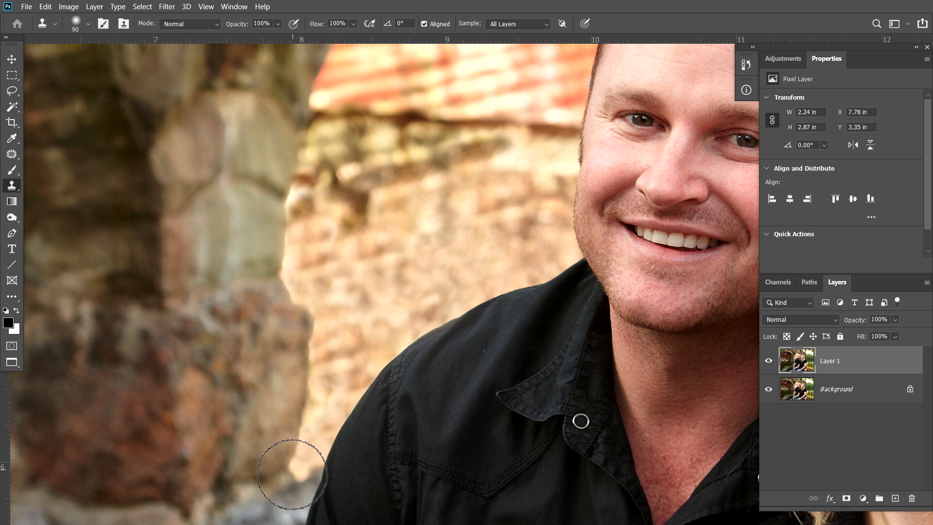
Reduce the clone brush to size 60 and clone stone texture over the bright remnants along the wall's edge beside the dark stones
key("bracketleft")
key("bracketleft")
key("bracketleft")
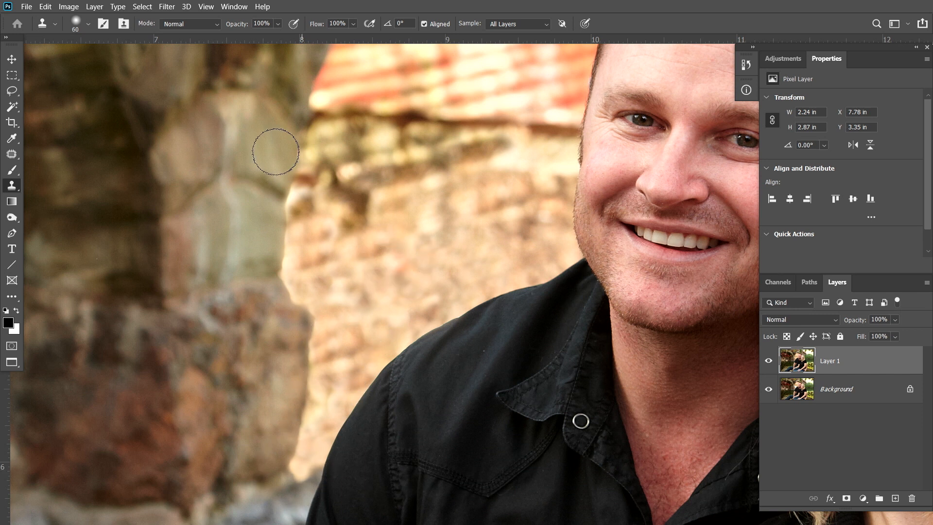
left_click(406, 242, "alt")
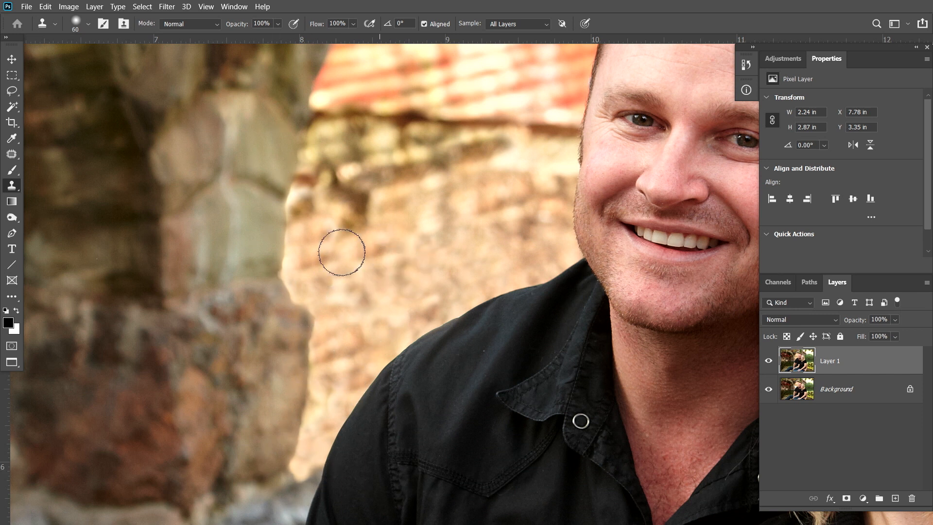
left_click_drag(290, 252, 291, 219)
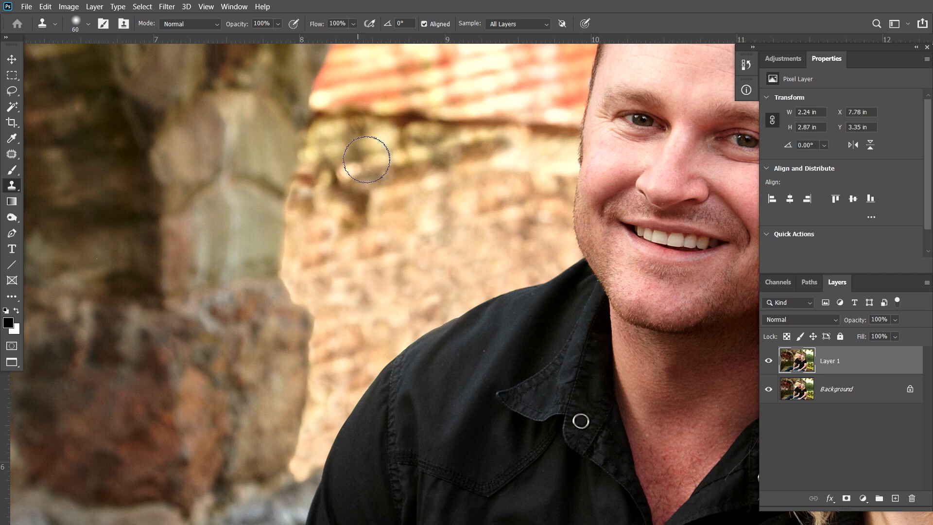
left_click(395, 174, "alt")
left_click(295, 197)
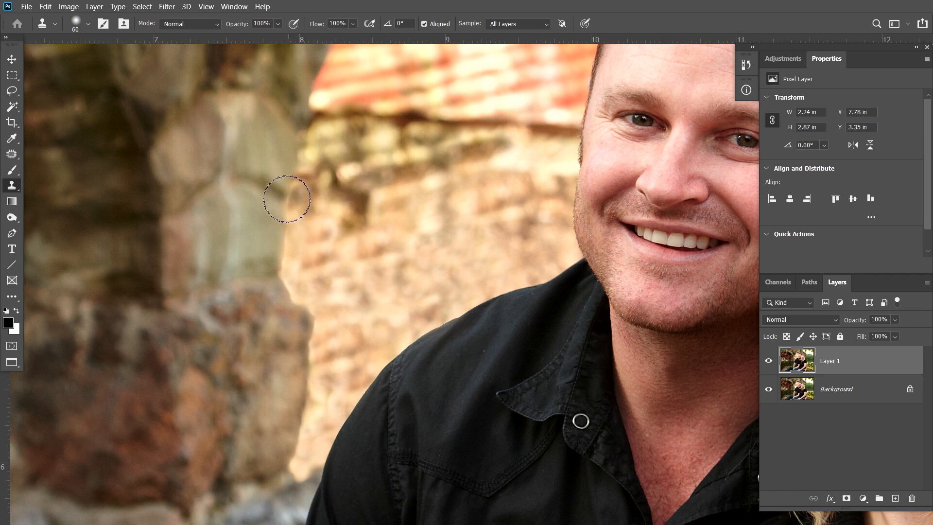
left_click(332, 186)
left_click(436, 199, "alt")
left_click_drag(285, 271, 281, 293)
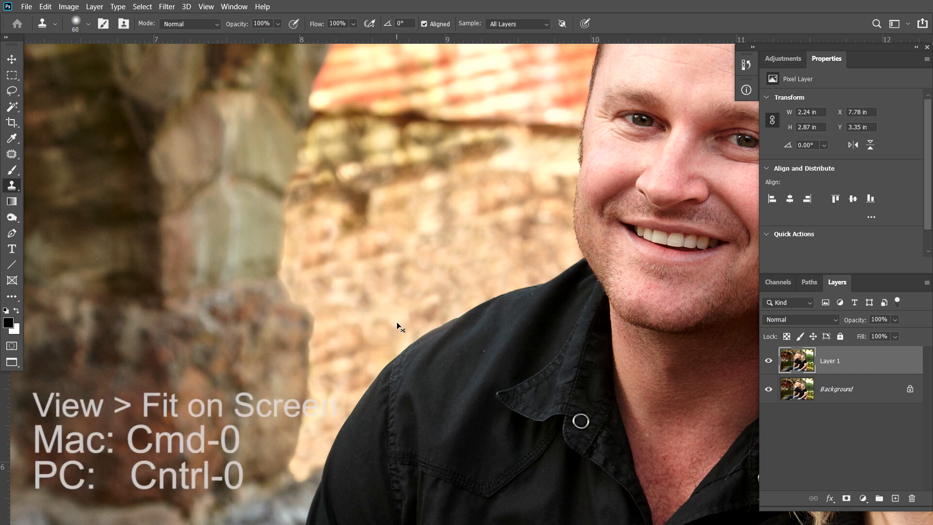
Compare the whole photo before and after the retouch by hiding Layer 1 and showing it again
key("ctrl+0")
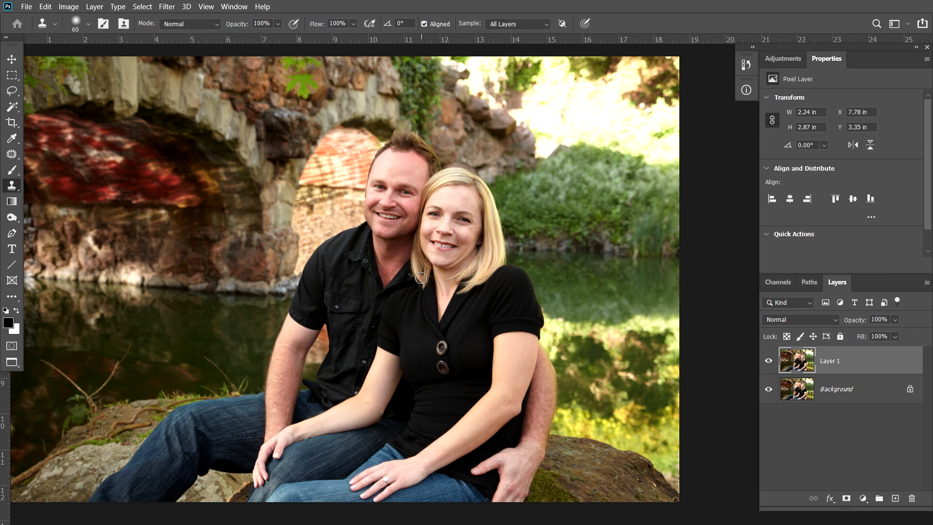
left_click(767, 361)
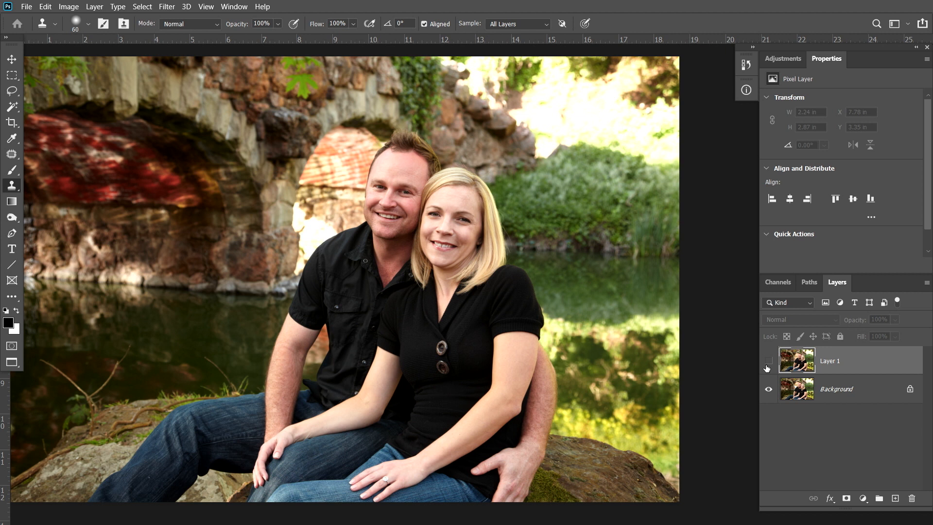
left_click(768, 361)
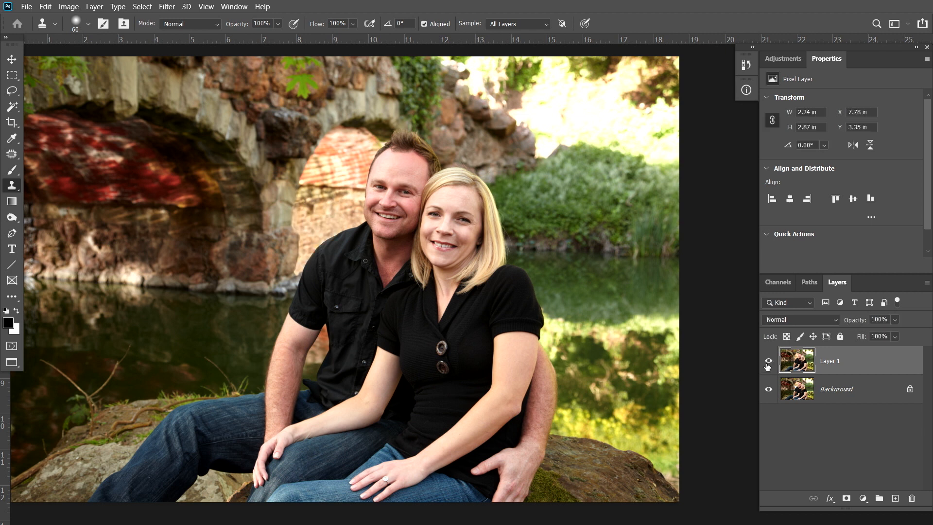